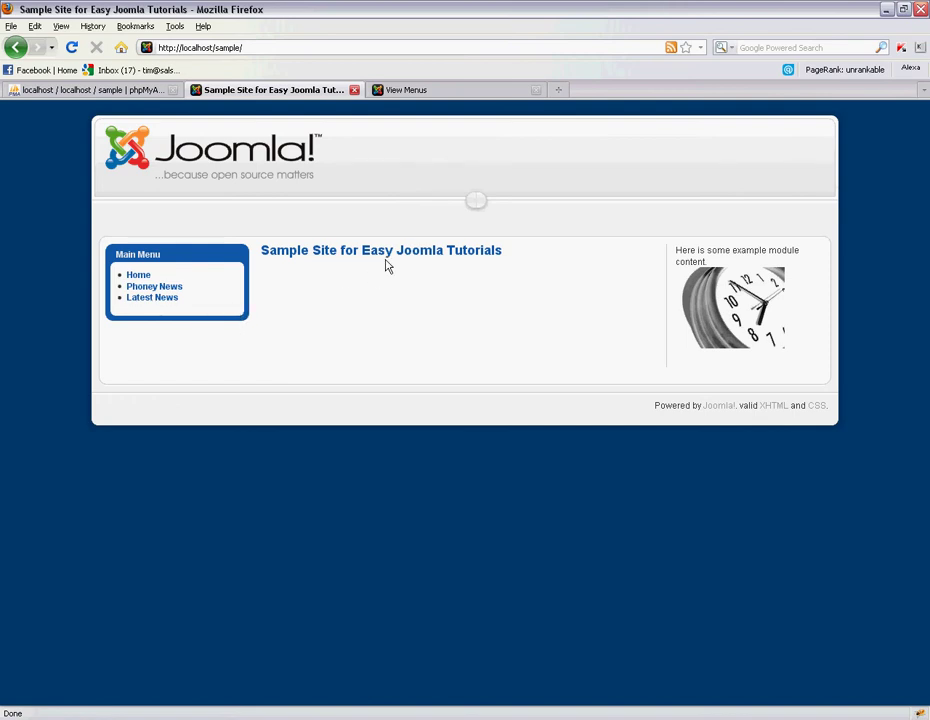
- Create and save a new menu in the Menu Manager with the unique name "hidden" and the title "hidden"
{"action": "left_click", "coordinate": [422, 95]}
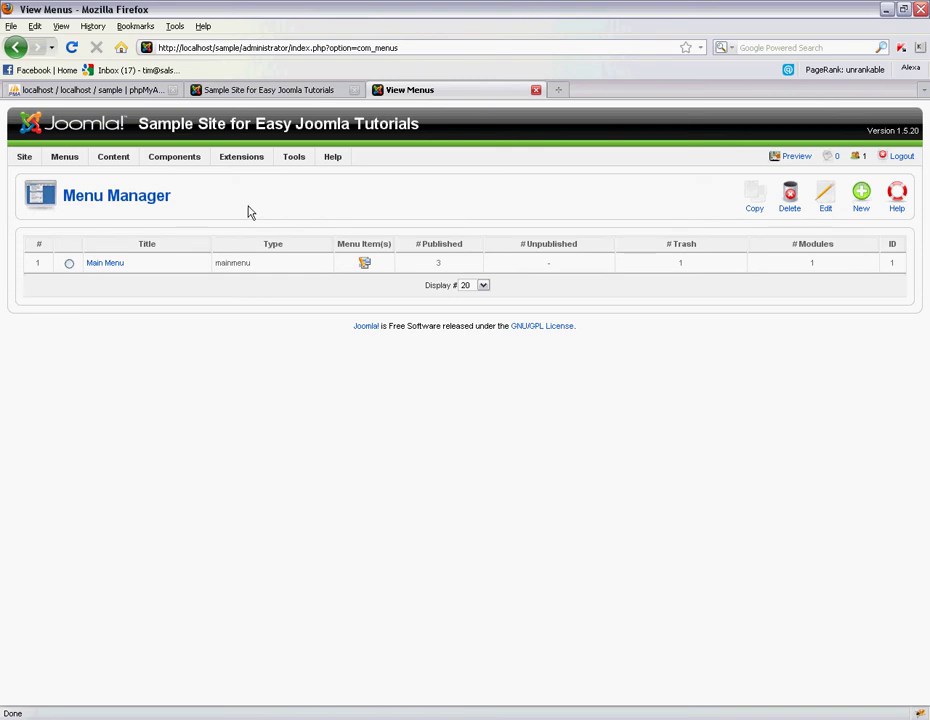
{"action": "mouse_move", "coordinate": [65, 163]}
{"action": "left_click", "coordinate": [862, 200]}
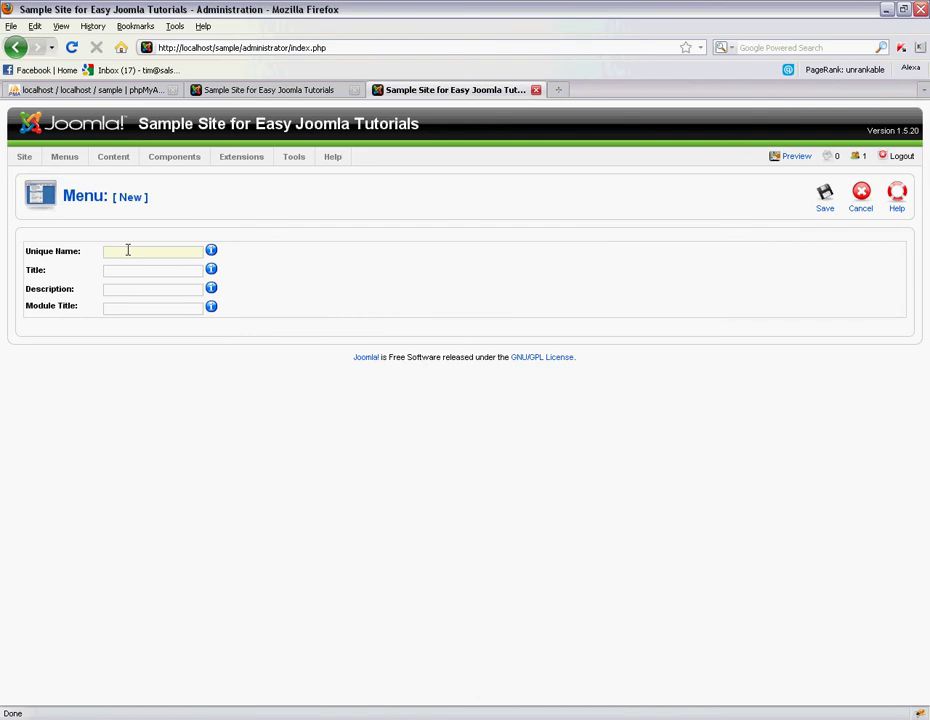
{"action": "left_click", "coordinate": [127, 250]}
{"action": "type", "text": "hidden"}
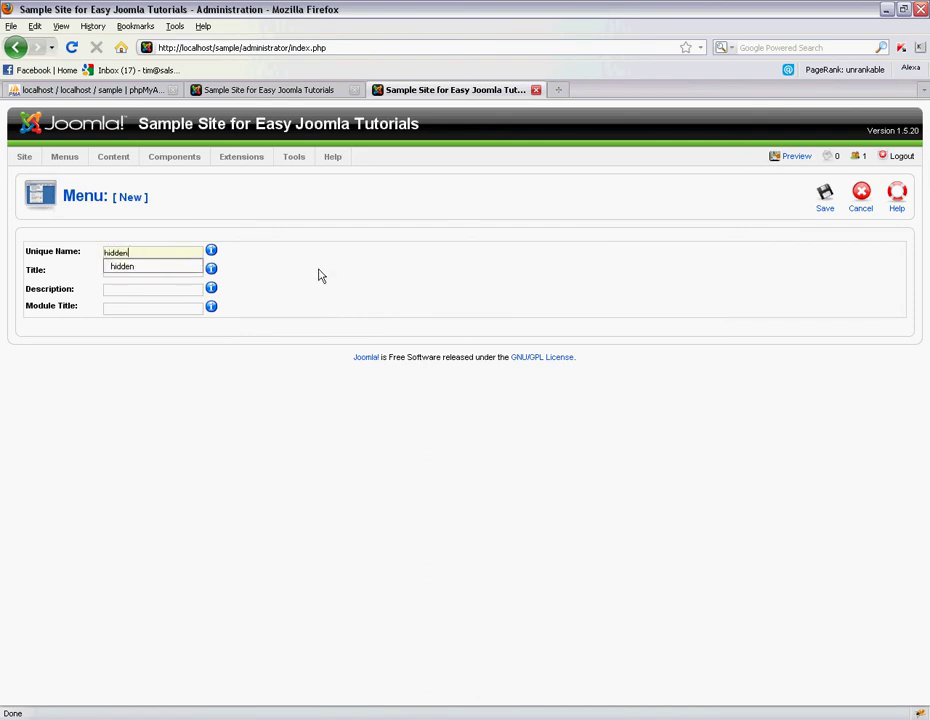
{"action": "left_click", "coordinate": [320, 275]}
{"action": "left_click", "coordinate": [830, 203]}
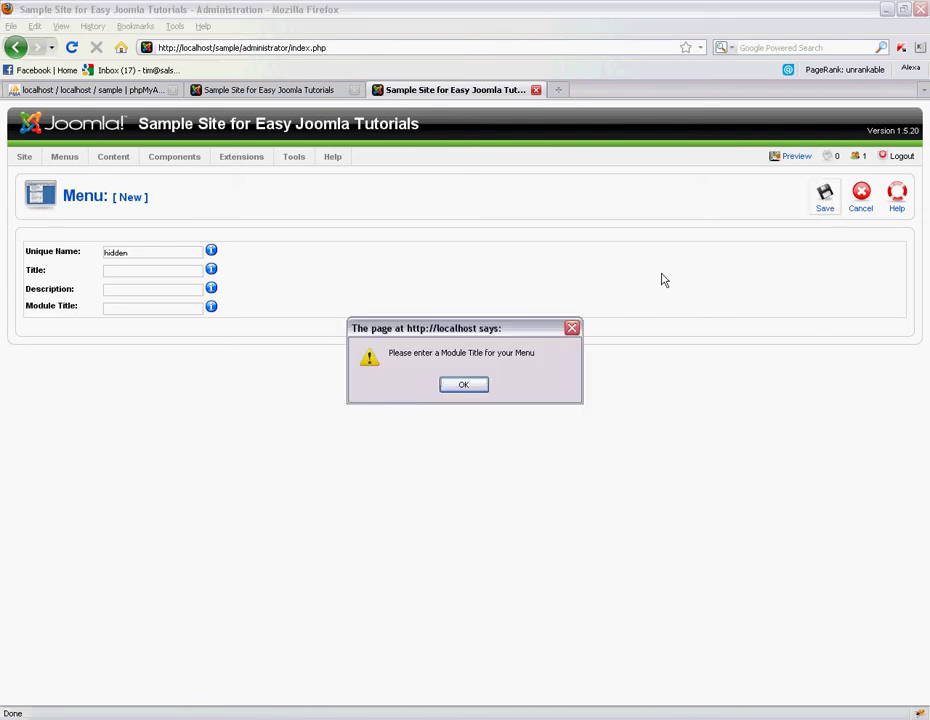
{"action": "left_click", "coordinate": [467, 388]}
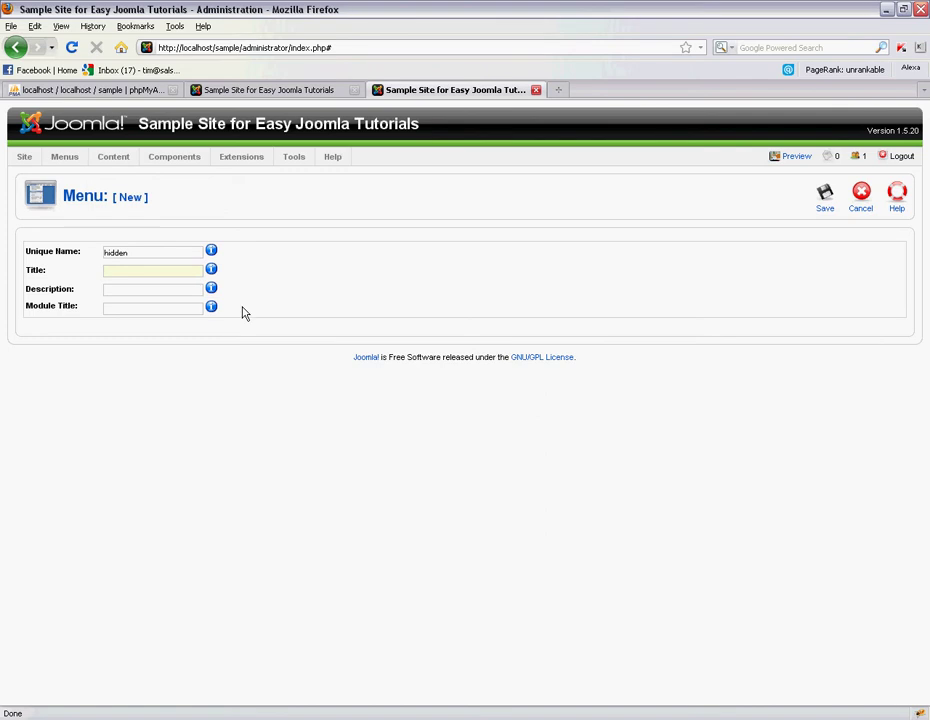
{"action": "type", "text": "hidden"}
{"action": "left_click", "coordinate": [310, 288]}
{"action": "left_click", "coordinate": [823, 196]}
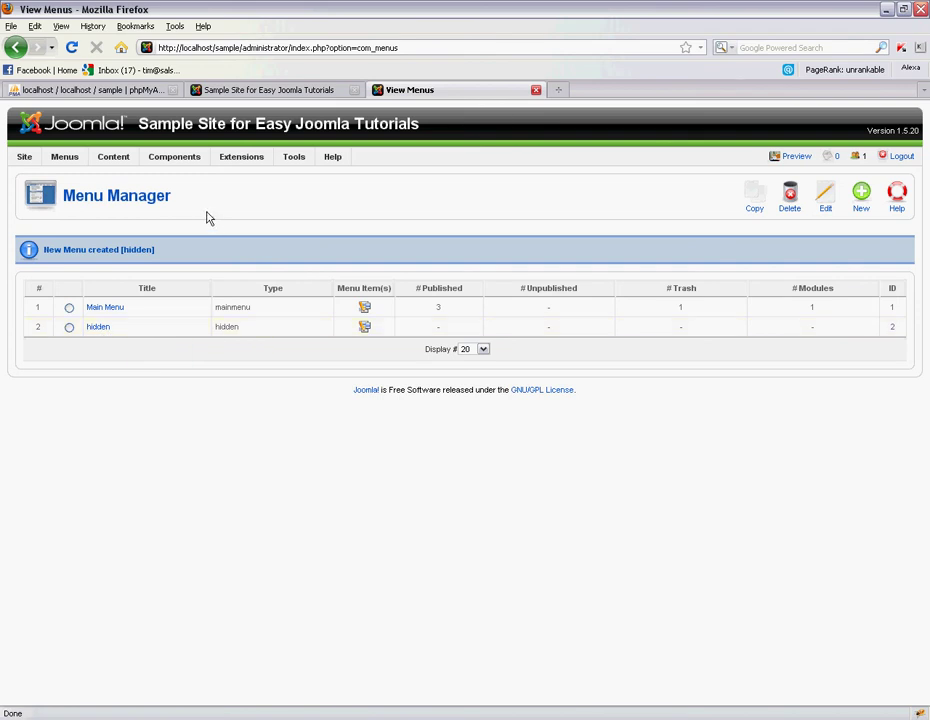
- Create and save an Uncategorised article titled "A hidden page" with the body text "Secret content"
{"action": "left_click", "coordinate": [117, 179]}
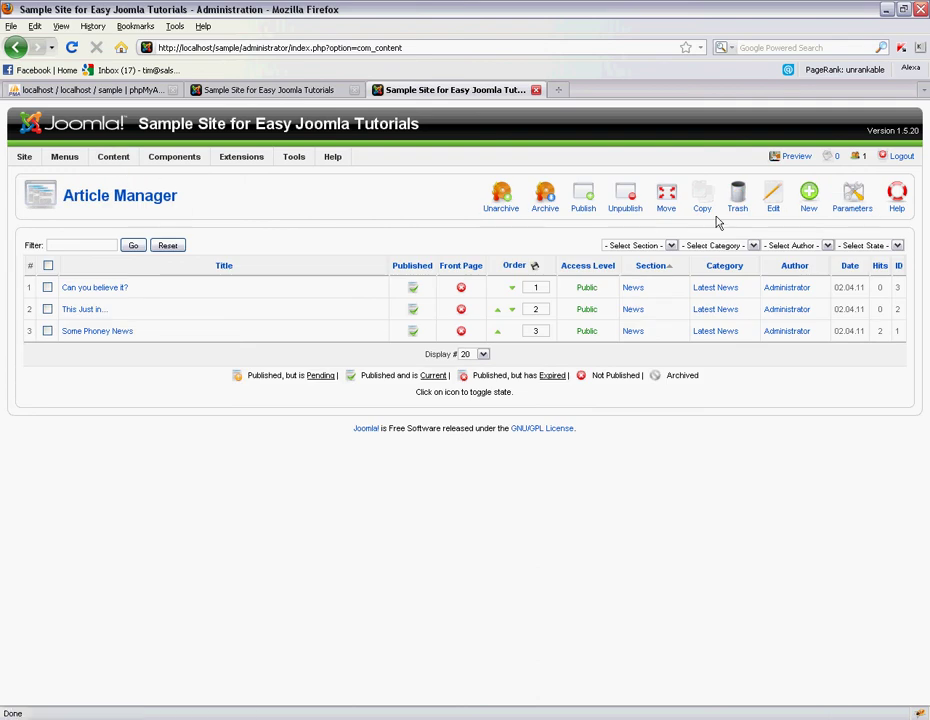
{"action": "left_click", "coordinate": [808, 207]}
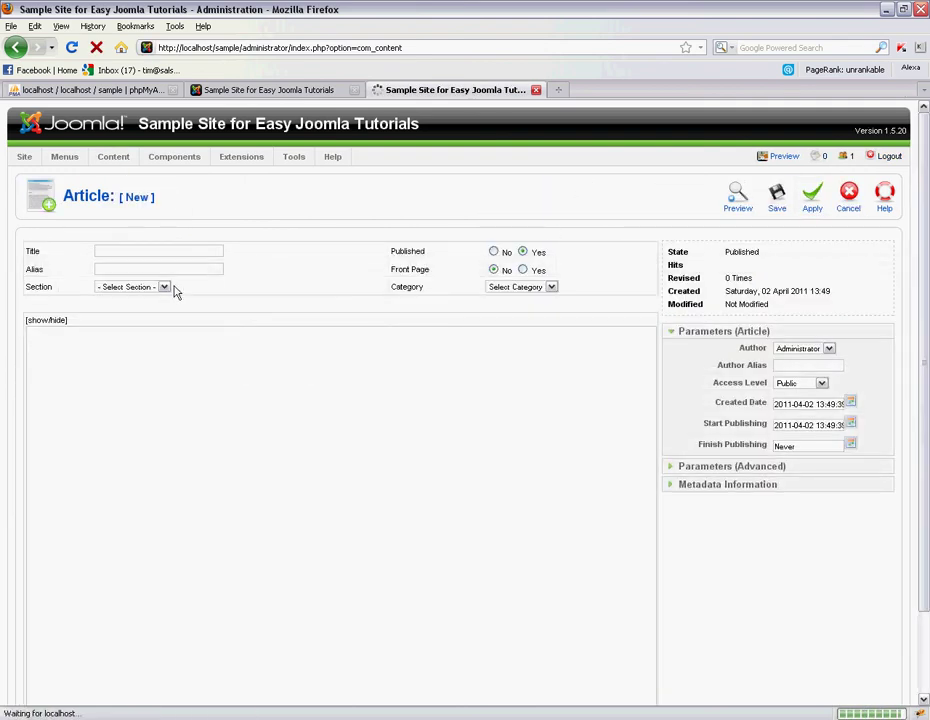
{"action": "left_click", "coordinate": [162, 288]}
{"action": "left_click", "coordinate": [122, 308]}
{"action": "left_click", "coordinate": [164, 249]}
{"action": "type", "text": "A hidden page"}
{"action": "left_click", "coordinate": [325, 412]}
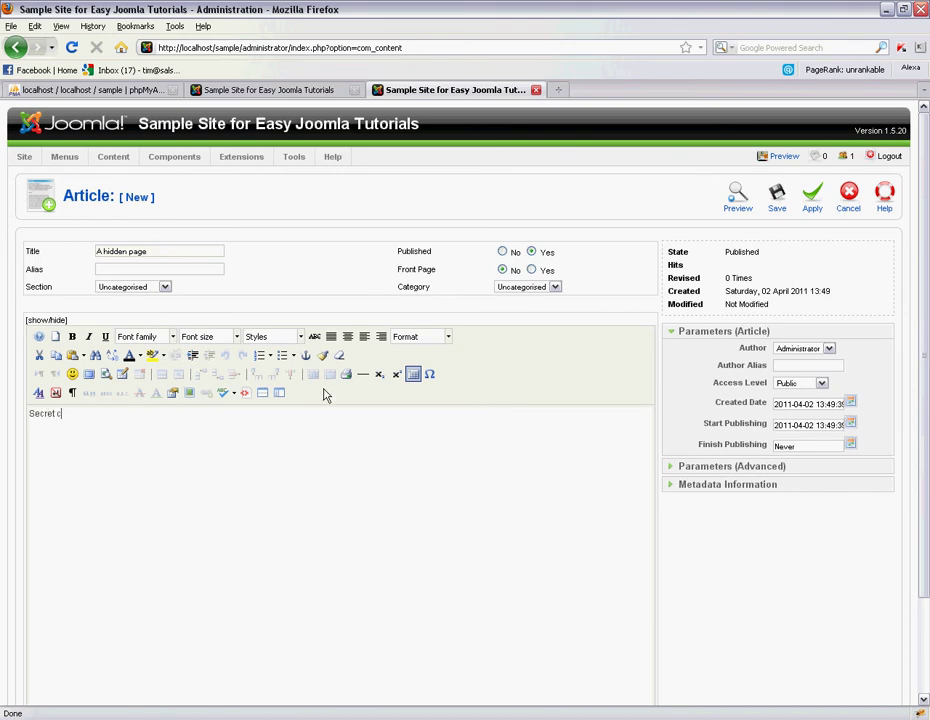
{"action": "type", "text": "Secret content"}
{"action": "left_click", "coordinate": [782, 205]}
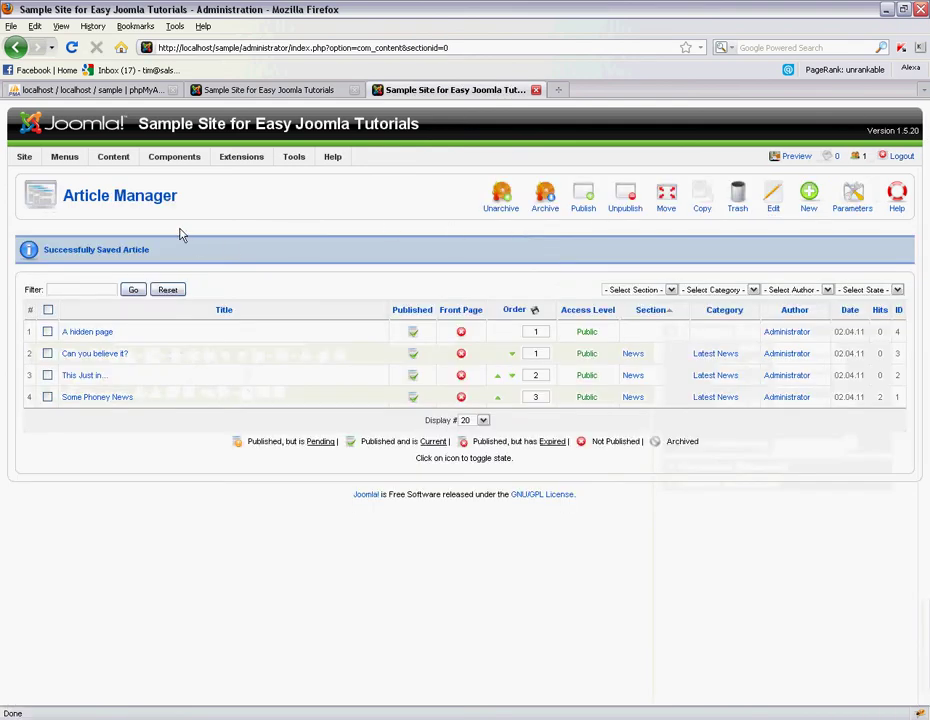
- Start a new menu item of type Article Layout in the hidden menu
{"action": "mouse_move", "coordinate": [78, 162]}
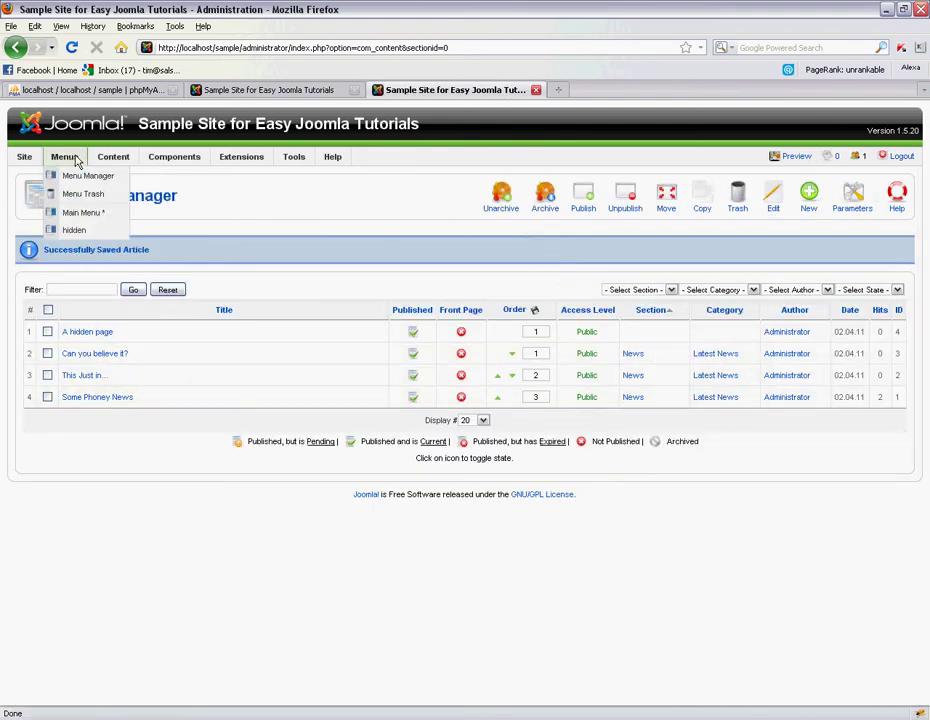
{"action": "left_click", "coordinate": [84, 232]}
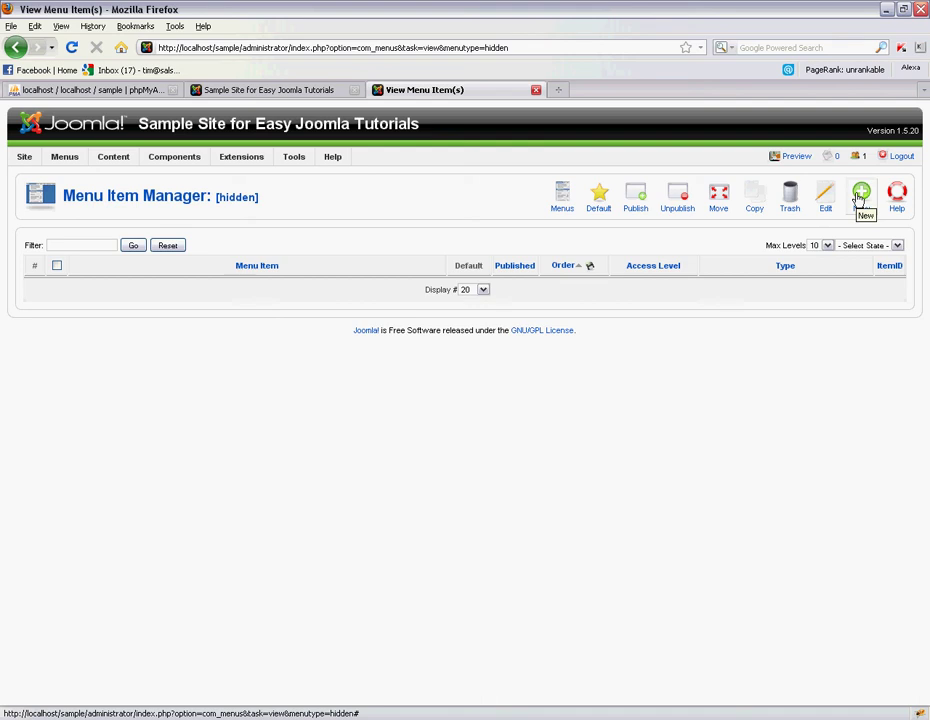
{"action": "left_click", "coordinate": [860, 194]}
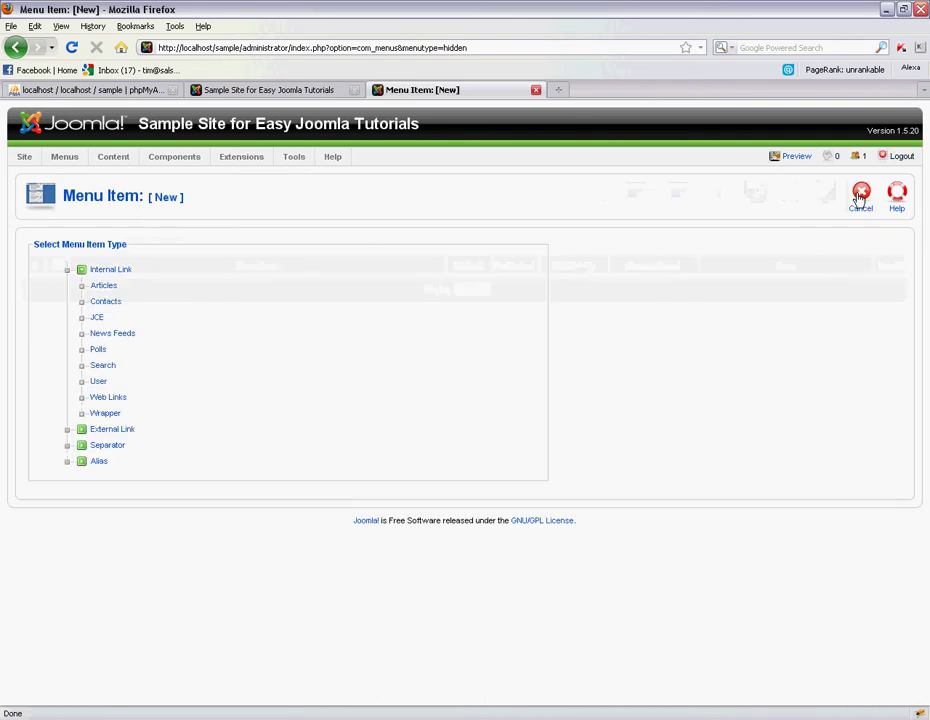
{"action": "left_click", "coordinate": [98, 287]}
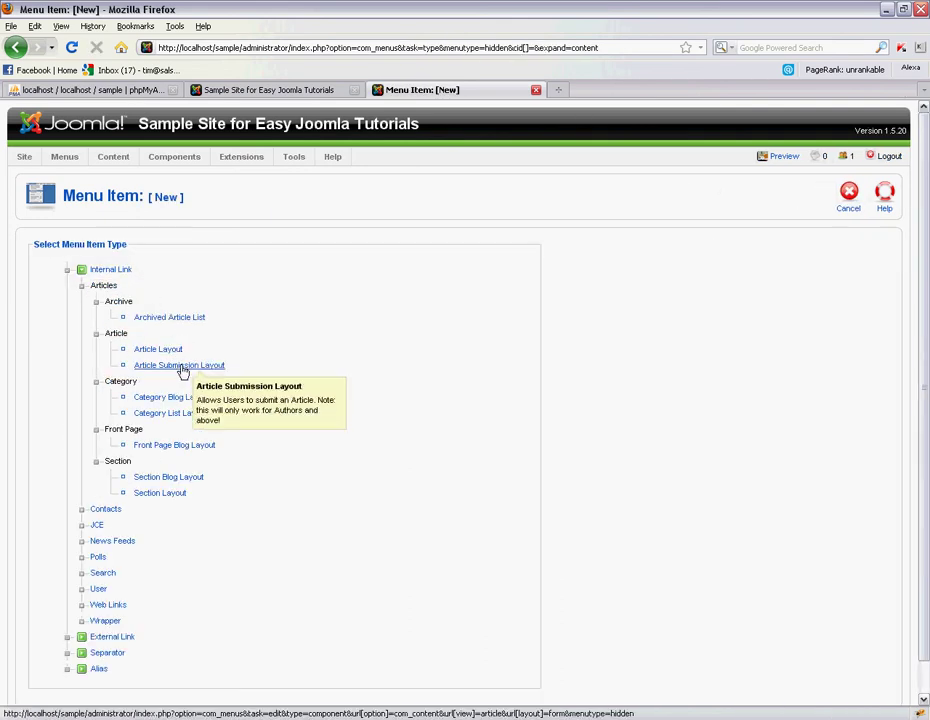
{"action": "left_click", "coordinate": [166, 350]}
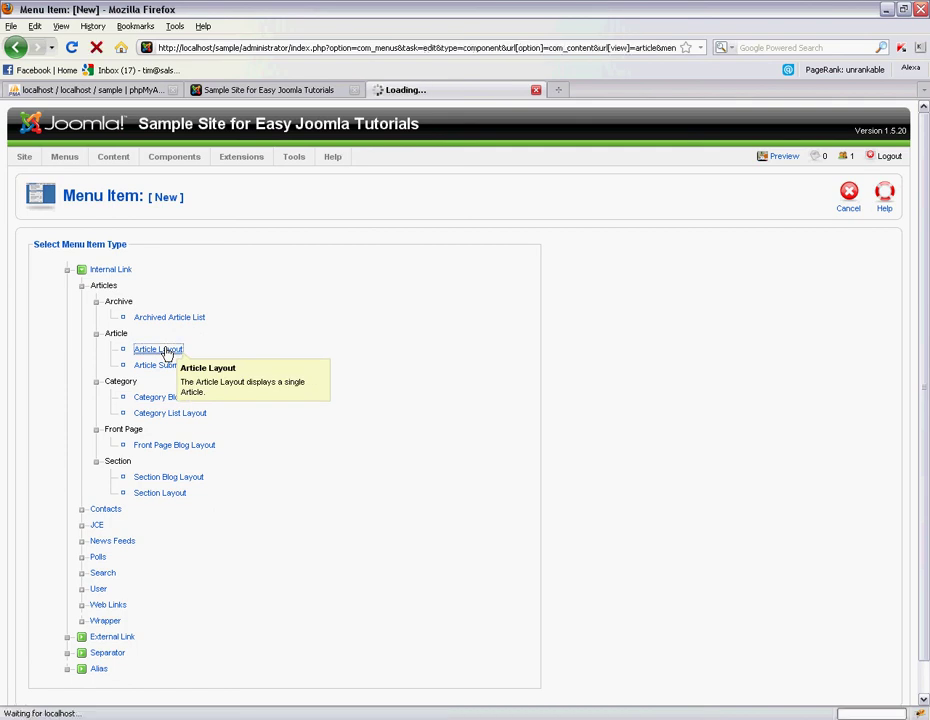
- Title the menu item "A secret page", assign it the article "A hidden page" and apply the changes
{"action": "left_click", "coordinate": [170, 336]}
{"action": "type", "text": "A secret page"}
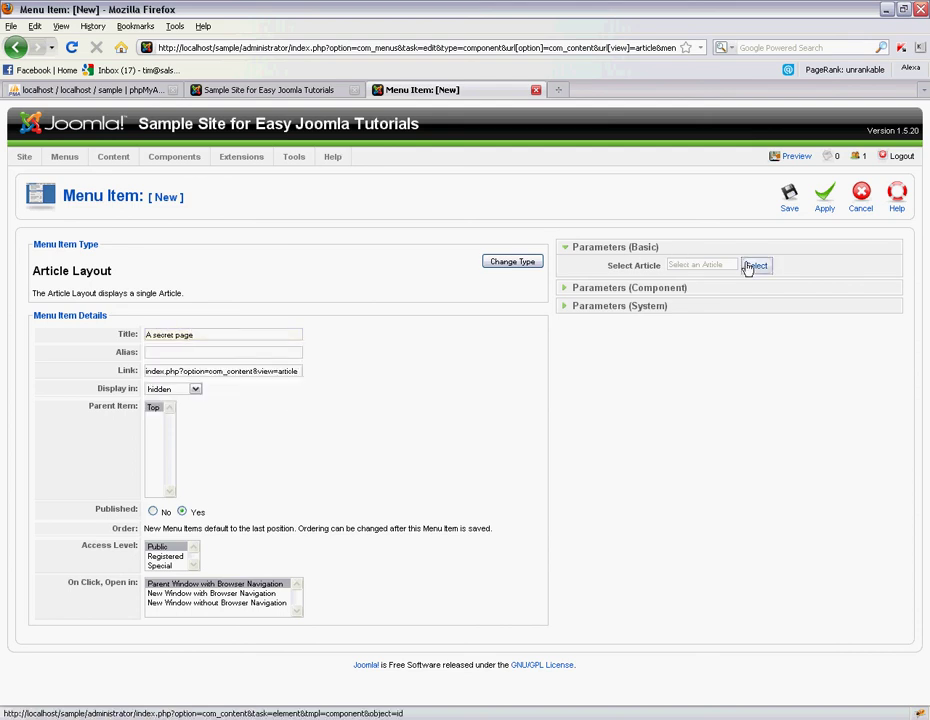
{"action": "left_click", "coordinate": [751, 265]}
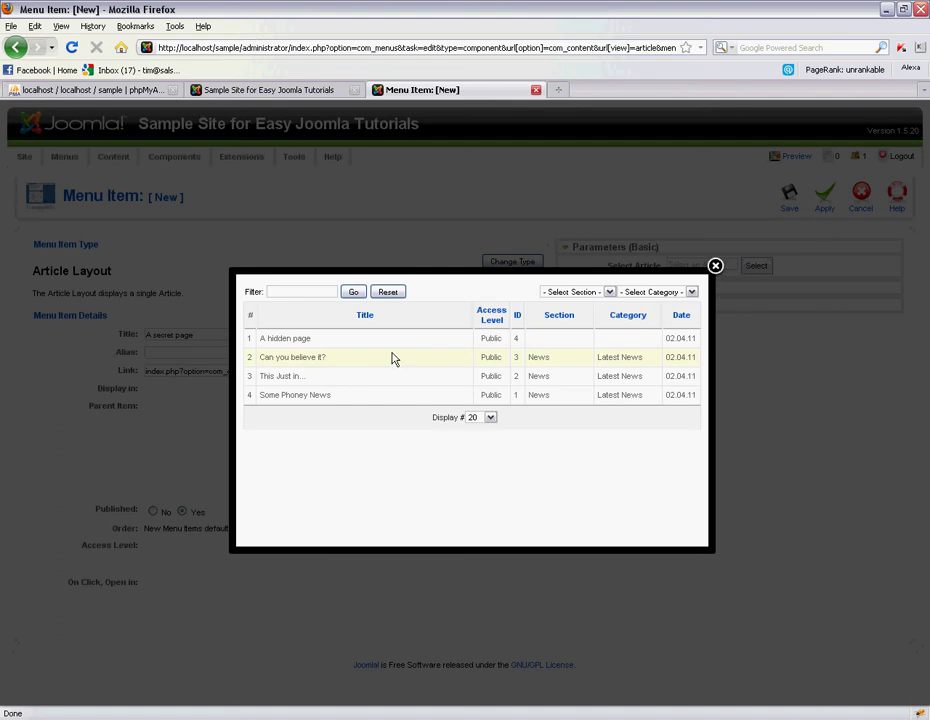
{"action": "left_click", "coordinate": [288, 340]}
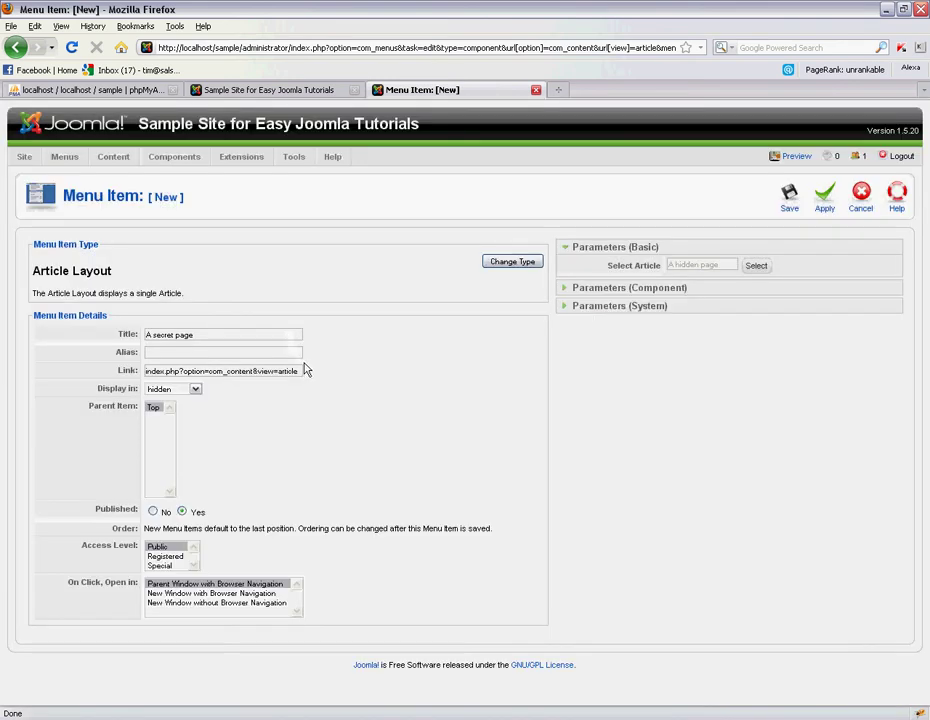
{"action": "left_click", "coordinate": [831, 197]}
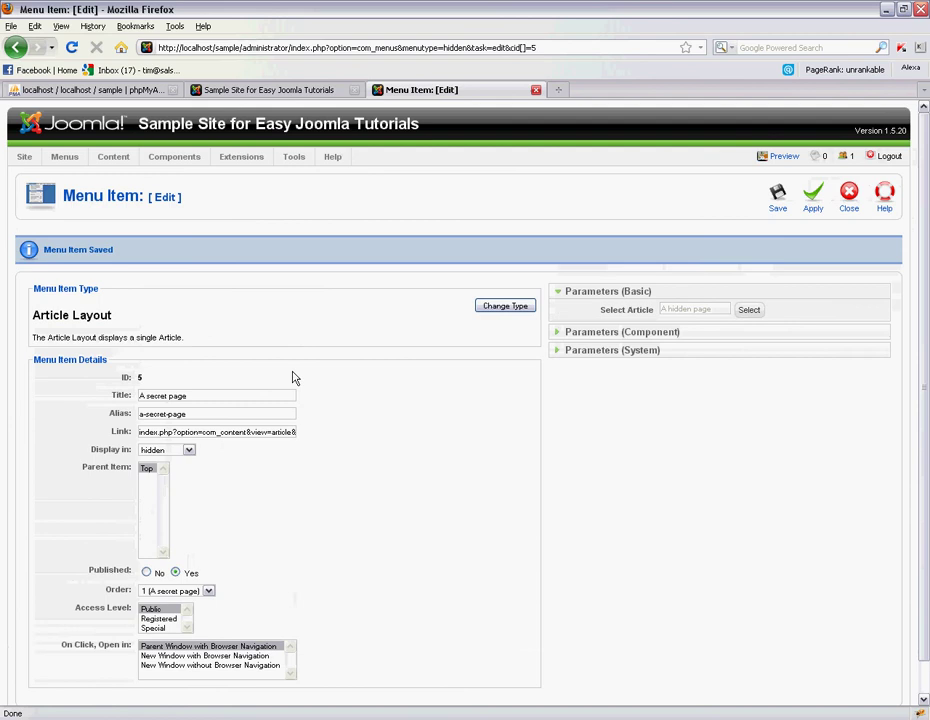
- Reload the public home page to check whether the new menu item shows up in the navigation
{"action": "left_click", "coordinate": [295, 90]}
{"action": "left_click", "coordinate": [72, 48]}
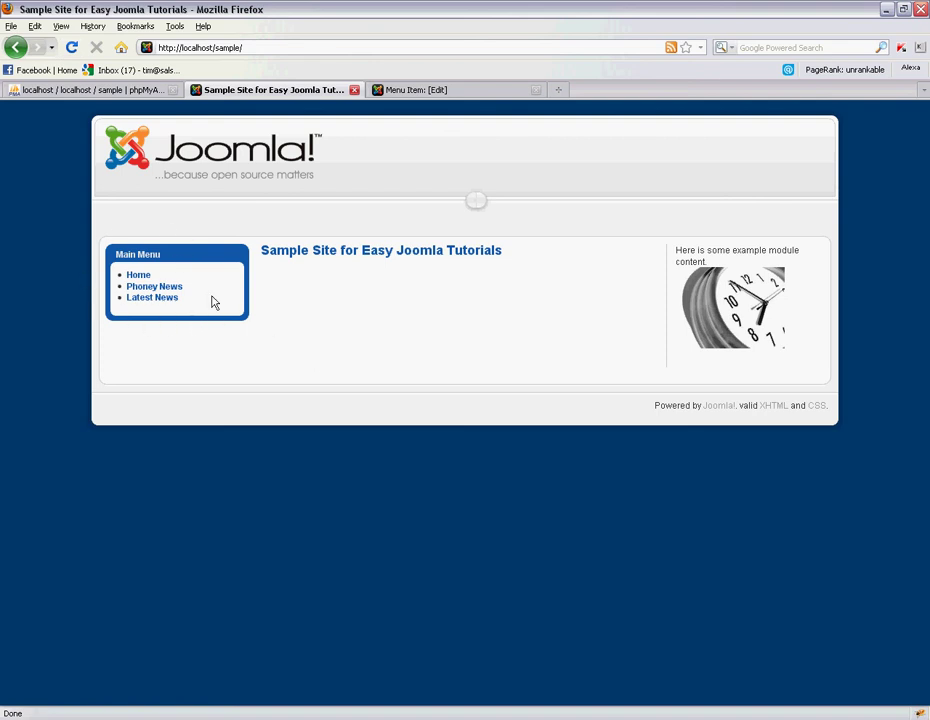
- Copy the full link of the "A secret page" menu item
{"action": "left_click", "coordinate": [415, 89]}
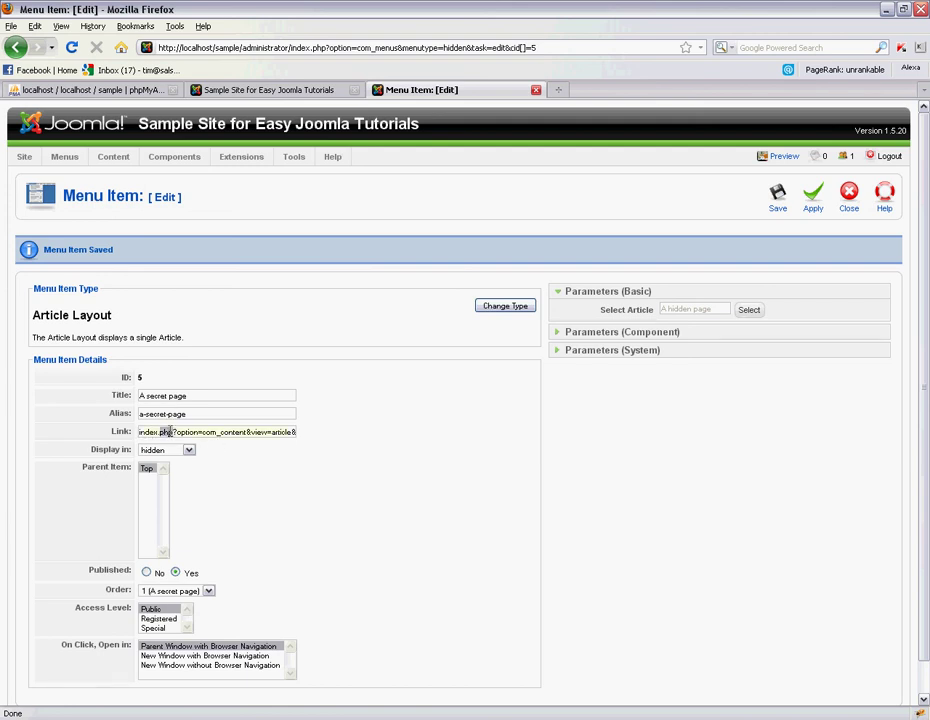
{"action": "triple_click", "coordinate": [176, 432]}
{"action": "right_click", "coordinate": [176, 432]}
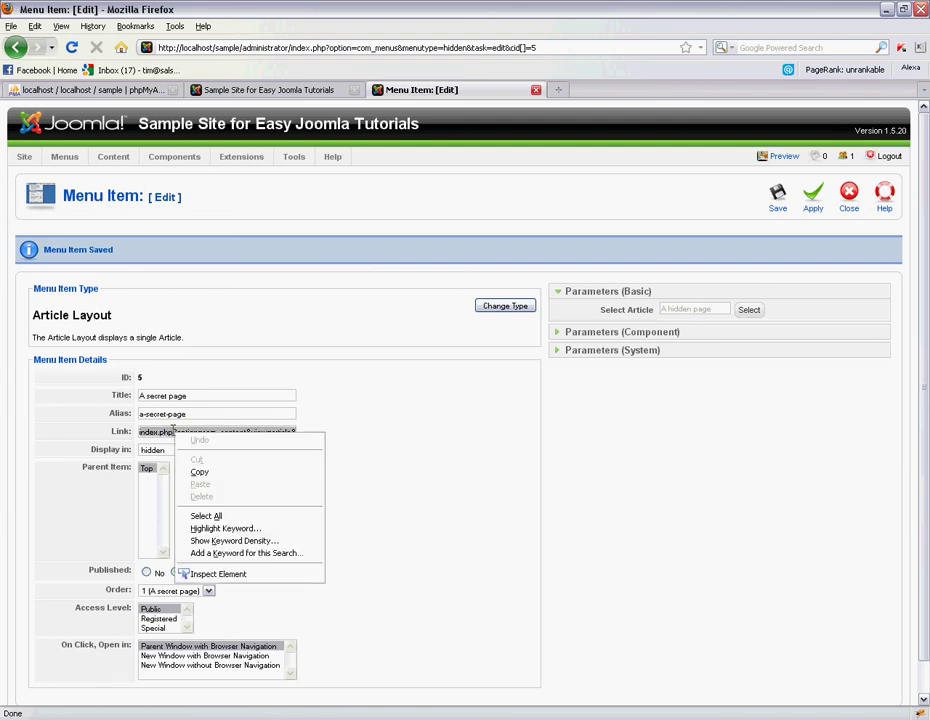
{"action": "left_click", "coordinate": [200, 472]}
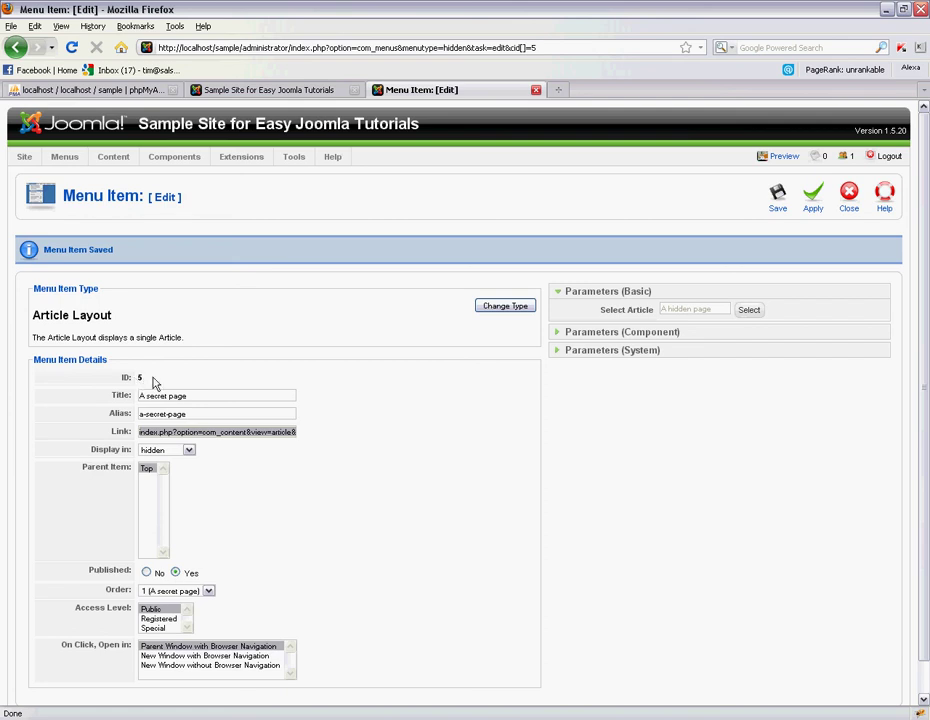
- Open the hidden page on the public site by appending the copied link and "&Itemid=5" to the site address
{"action": "left_click", "coordinate": [268, 92]}
{"action": "left_click", "coordinate": [284, 46]}
{"action": "left_click", "coordinate": [288, 46]}
{"action": "key", "text": "ctrl+v"}
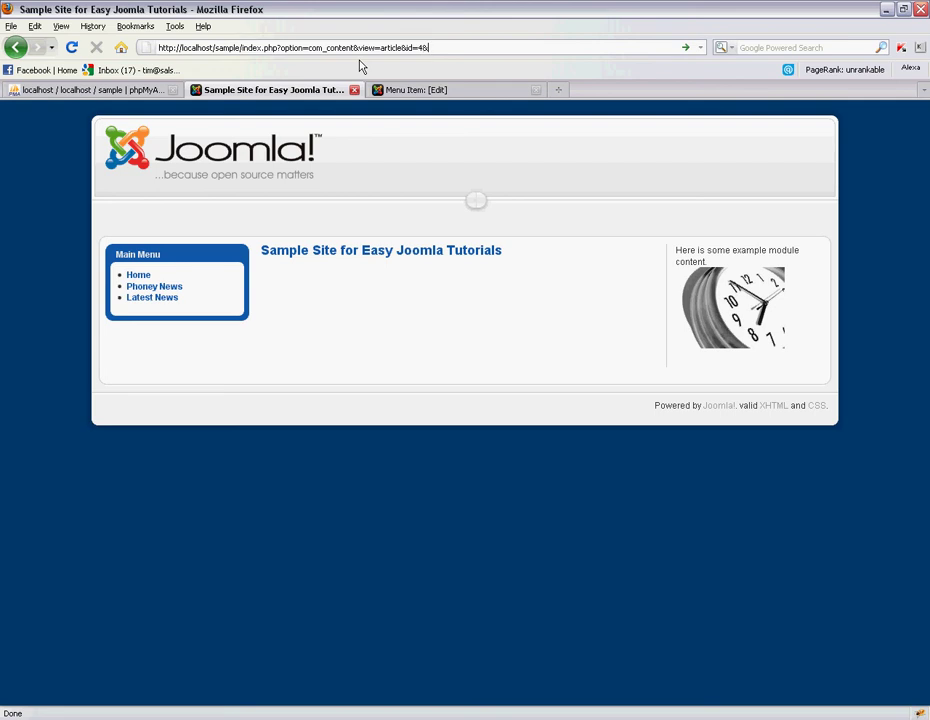
{"action": "type", "text": "8&Itemid=5"}
{"action": "key", "text": "Return"}
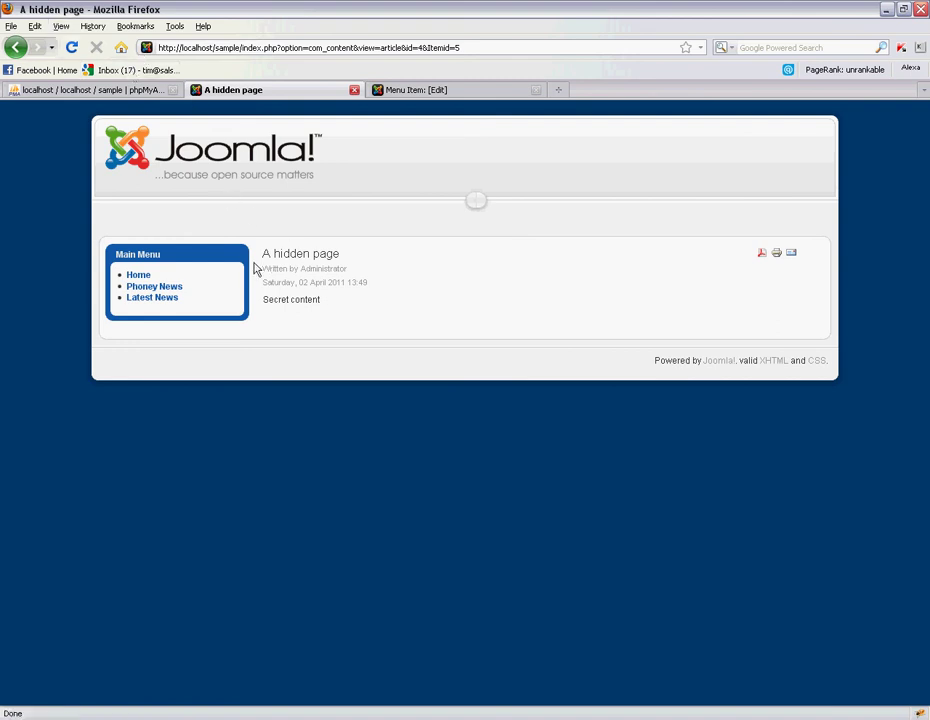
- Examine the hidden page's title, content and full web address
{"action": "left_click_drag", "start_coordinate": [258, 253], "coordinate": [342, 254]}
{"action": "left_click_drag", "start_coordinate": [355, 318], "coordinate": [253, 266]}
{"action": "left_click", "coordinate": [347, 309]}
{"action": "left_click", "coordinate": [370, 44]}
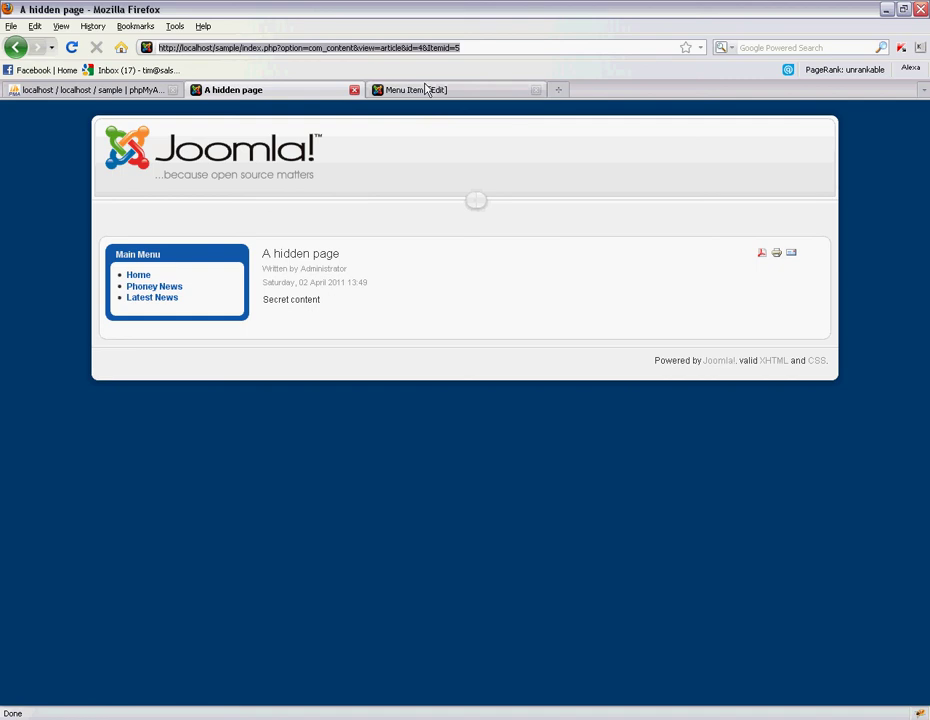
- Save and close the "A secret page" menu item, and open Test Module for editing from the Module Manager
{"action": "left_click", "coordinate": [420, 90]}
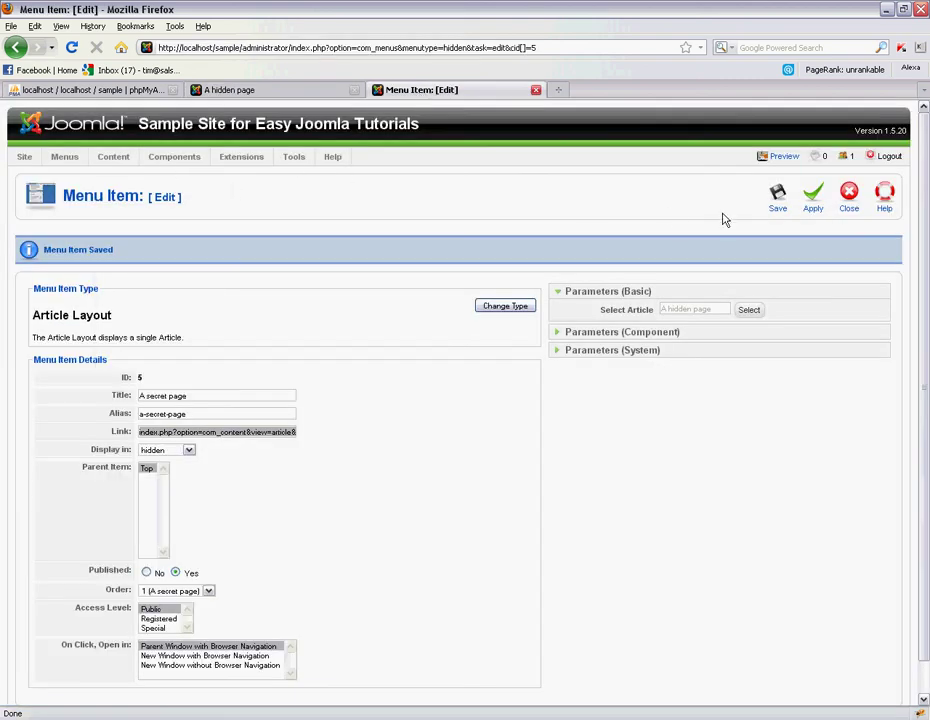
{"action": "left_click", "coordinate": [777, 196]}
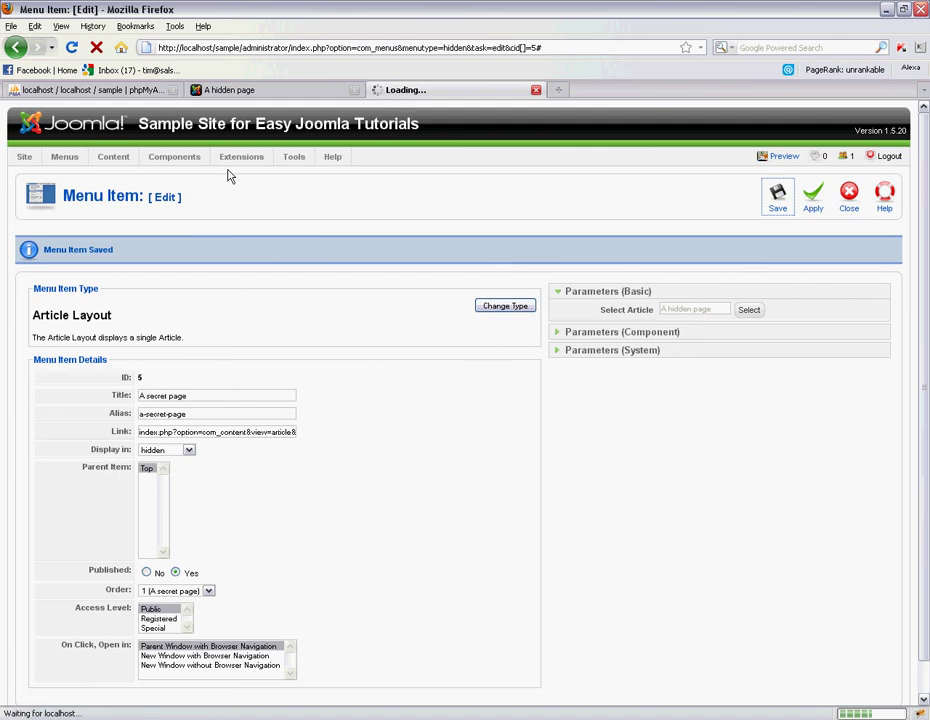
{"action": "mouse_move", "coordinate": [237, 158]}
{"action": "left_click", "coordinate": [257, 196]}
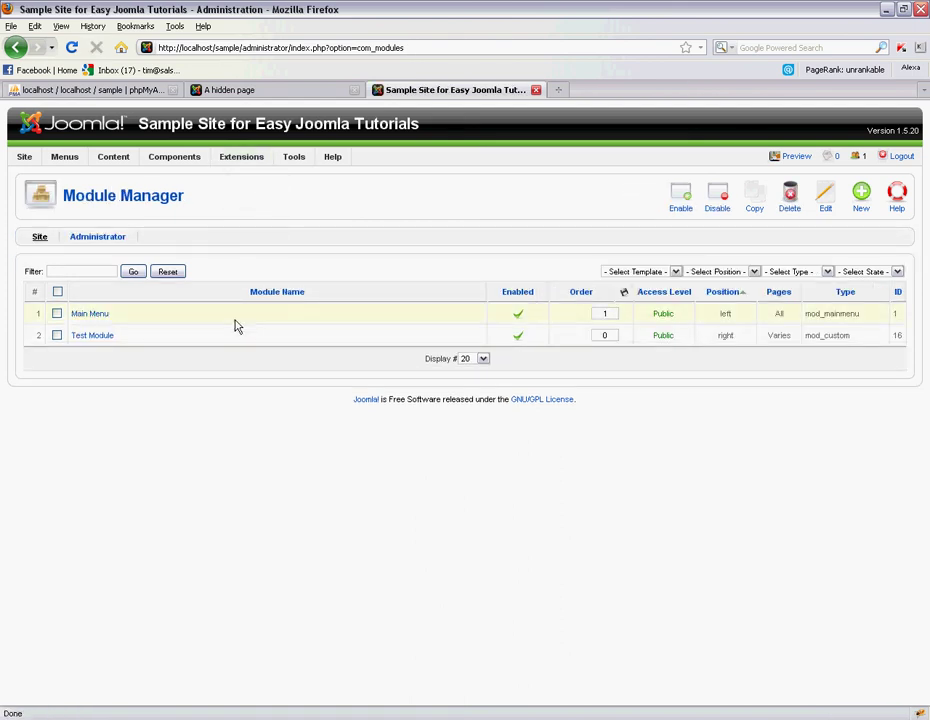
{"action": "left_click", "coordinate": [100, 337]}
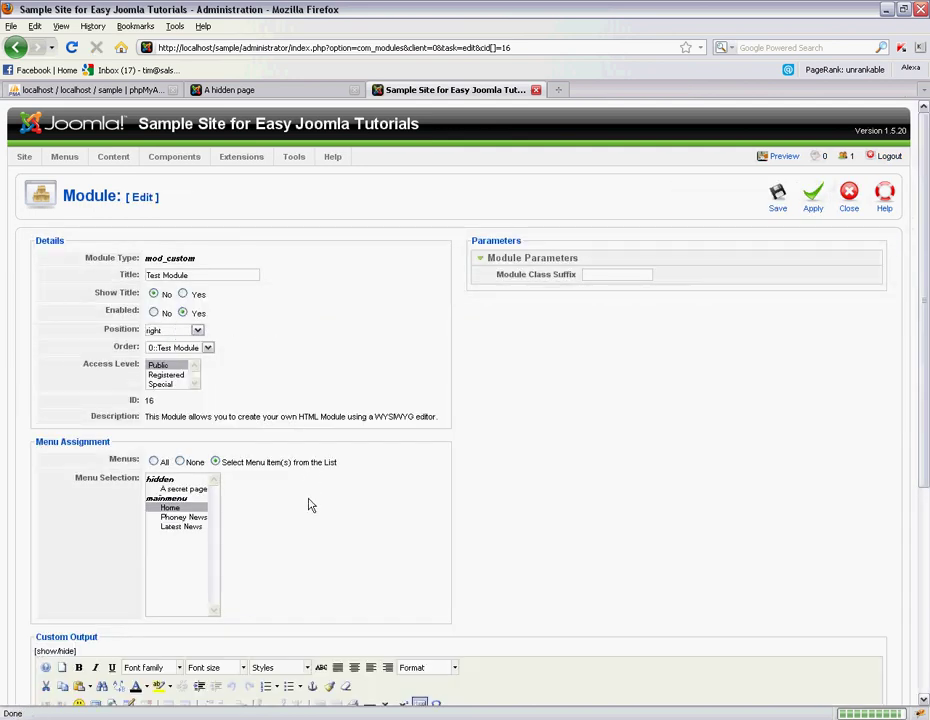
- Add "A secret page" to Test Module's menu assignment alongside Home and save the module
{"action": "scroll", "coordinate": [309, 505], "scroll_direction": "down", "scroll_amount": 2}
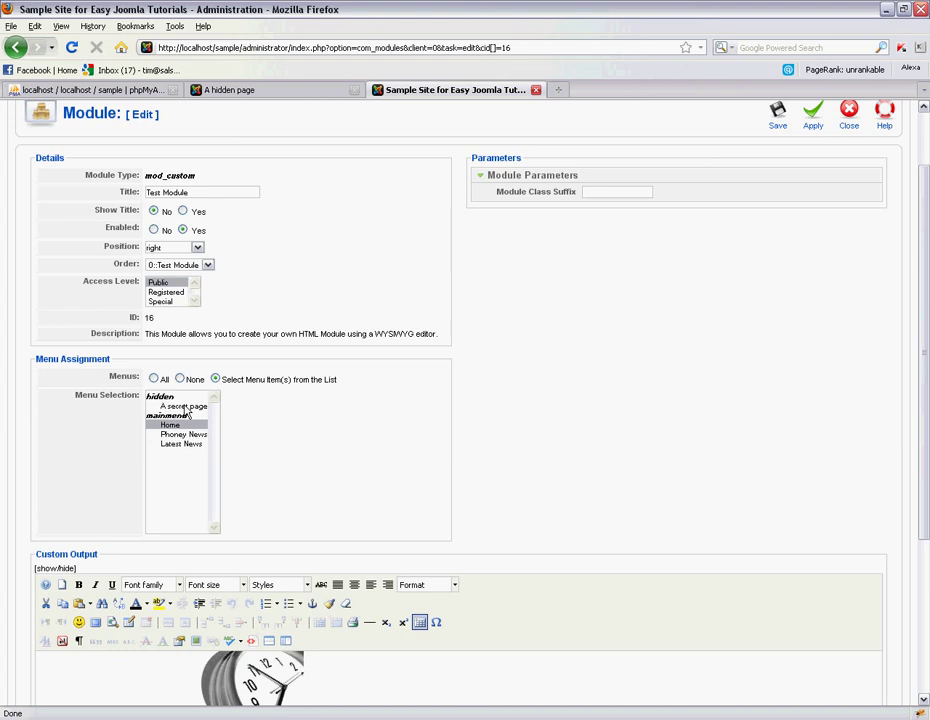
{"action": "left_click", "coordinate": [187, 407], "text": "ctrl"}
{"action": "scroll", "coordinate": [220, 409], "scroll_direction": "down", "scroll_amount": 3}
{"action": "scroll", "coordinate": [300, 399], "scroll_direction": "up", "scroll_amount": 5}
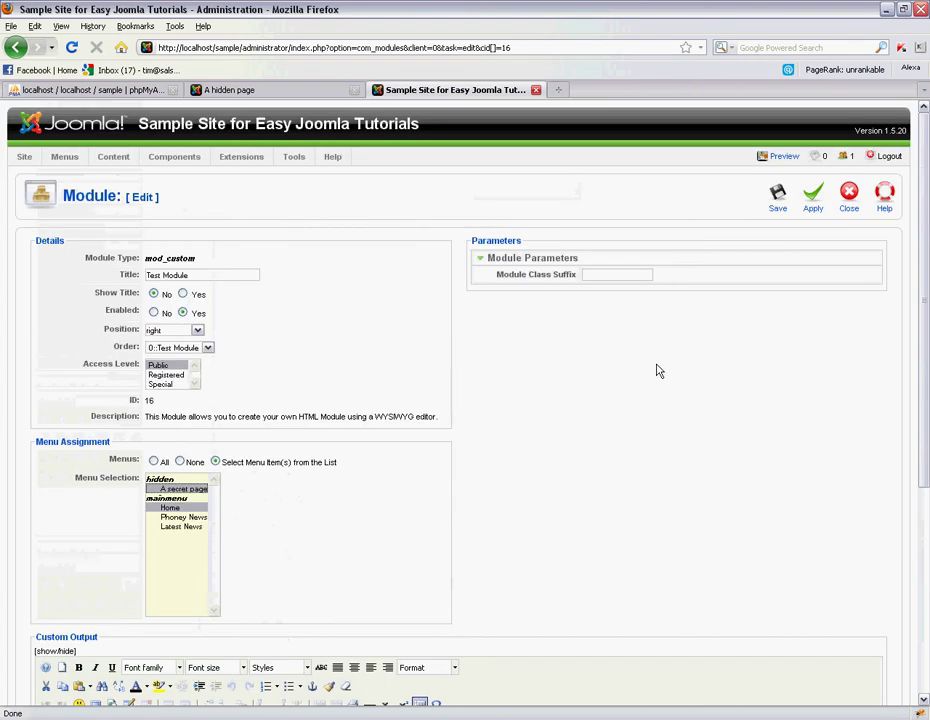
{"action": "left_click", "coordinate": [785, 201]}
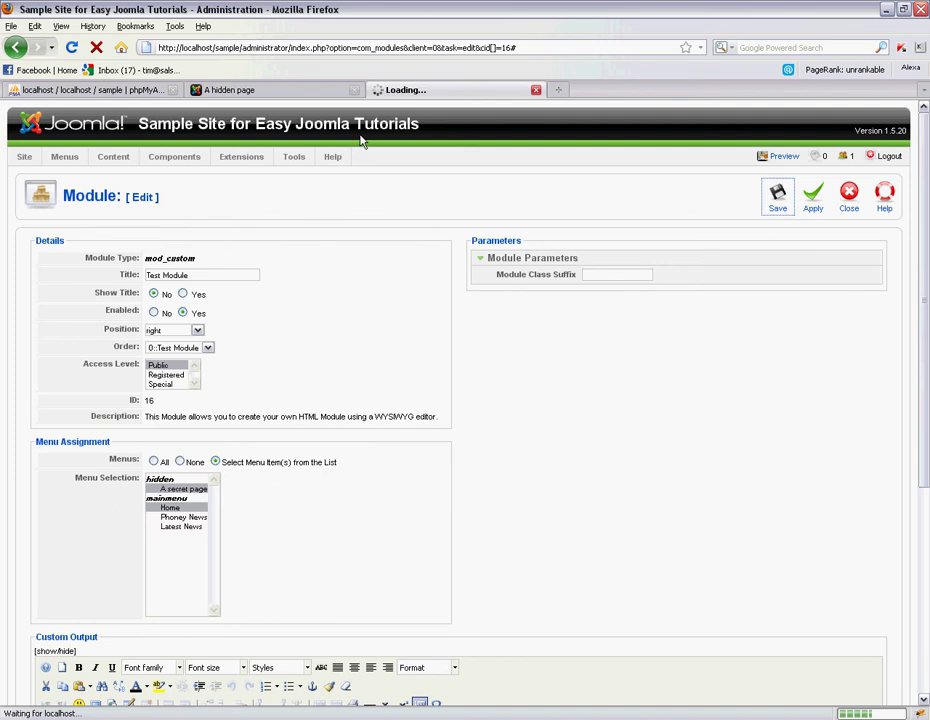
- Reload the hidden page on the public site to check the Test Module assignment
{"action": "left_click", "coordinate": [258, 92]}
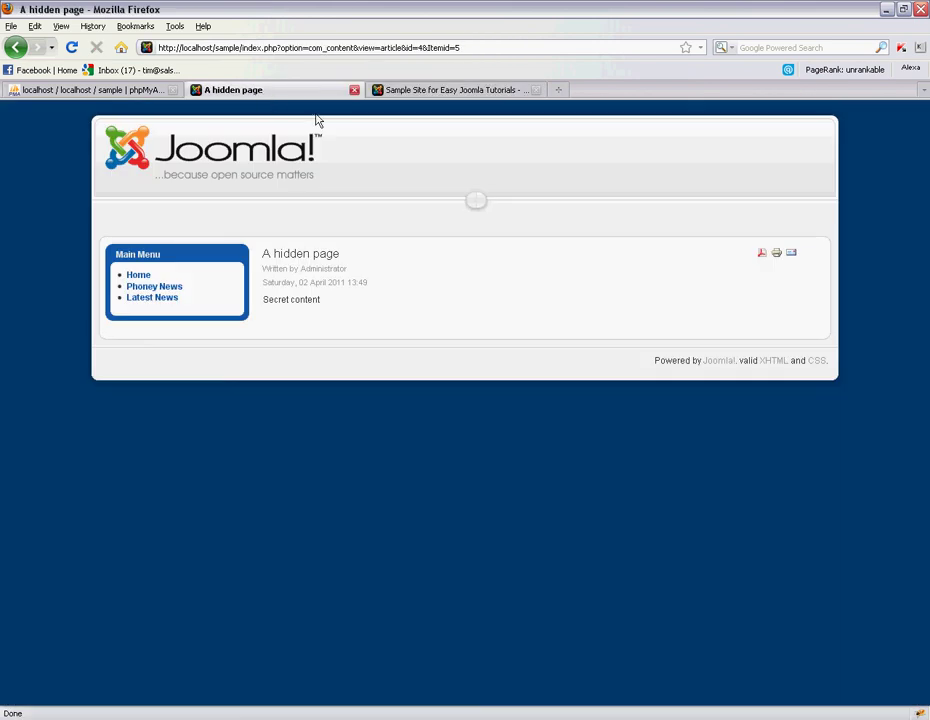
{"action": "left_click", "coordinate": [71, 47]}
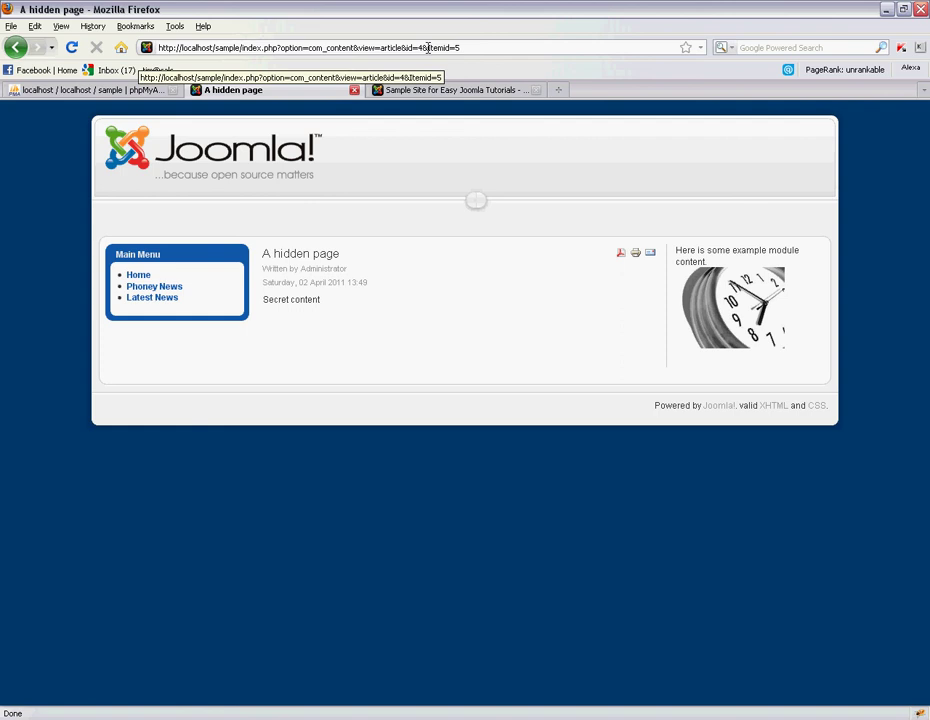
- Load the hidden page without "&Itemid=5" in its address to check the module display, and return to the full address
{"action": "left_click_drag", "start_coordinate": [427, 47], "coordinate": [462, 47]}
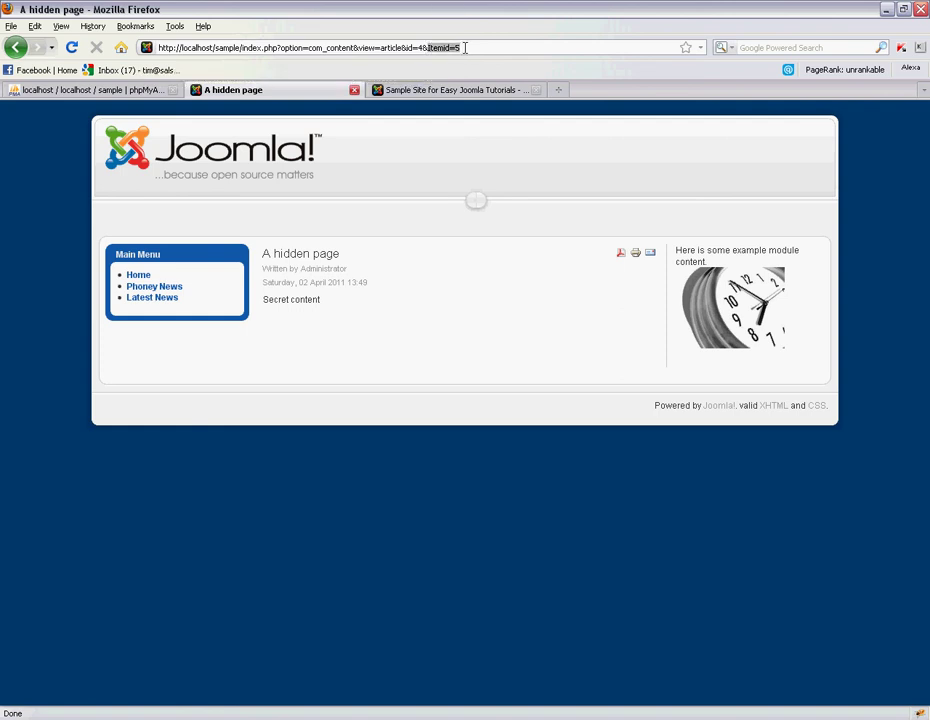
{"action": "right_click", "coordinate": [448, 49]}
{"action": "left_click", "coordinate": [469, 75]}
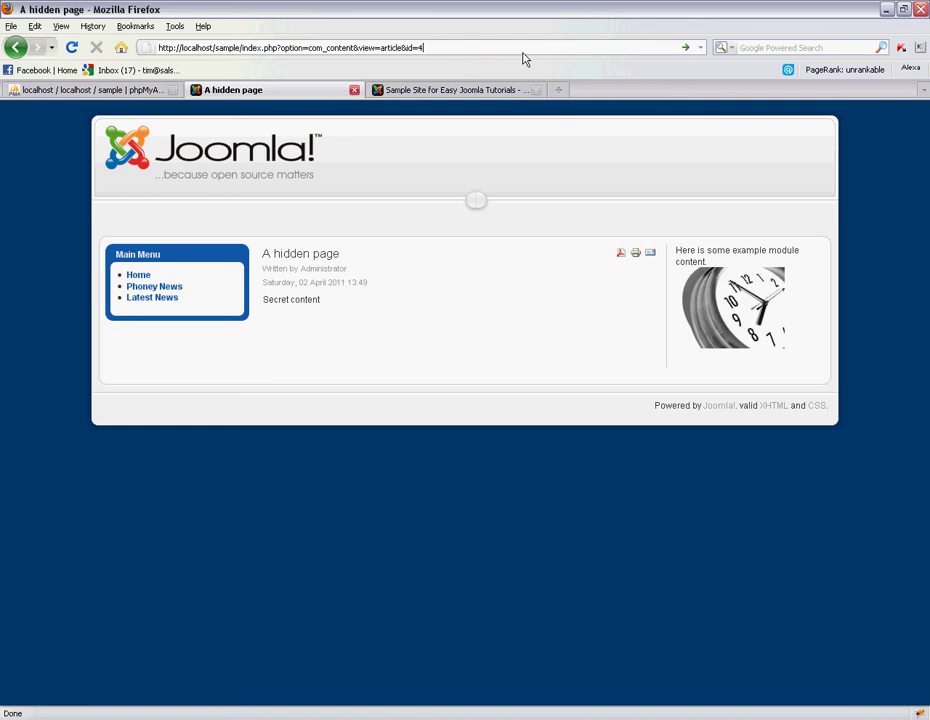
{"action": "key", "text": "Return"}
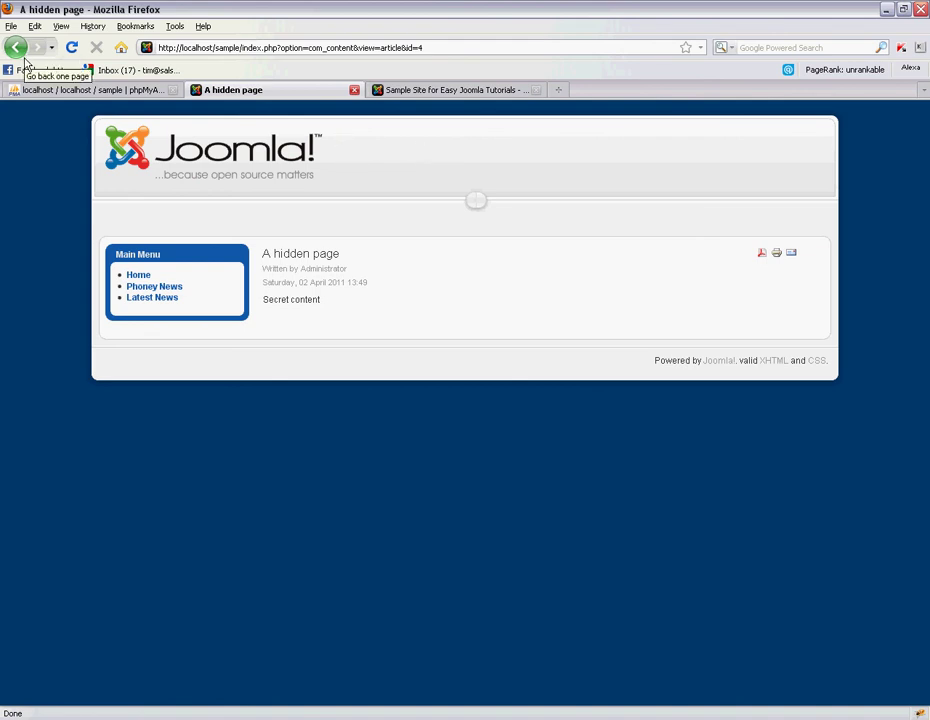
{"action": "left_click", "coordinate": [18, 47]}
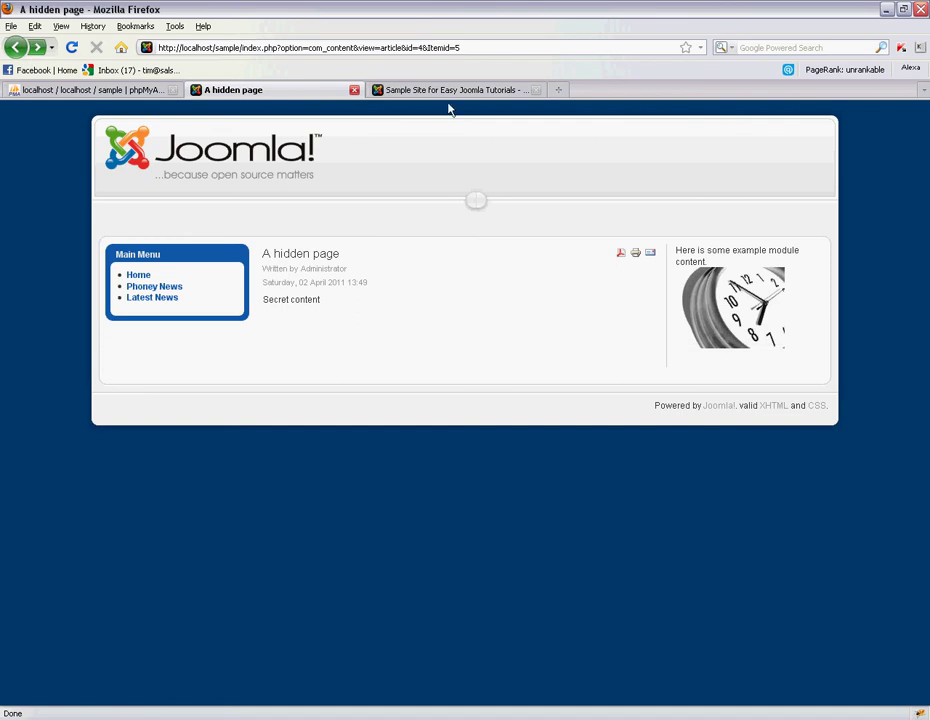
{"action": "left_click", "coordinate": [421, 92]}
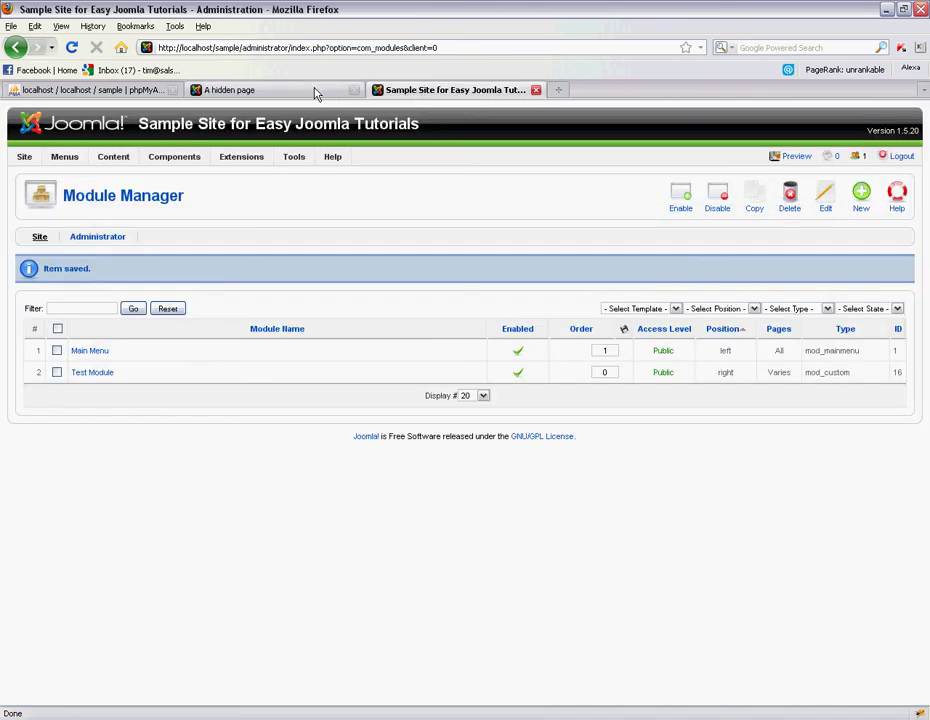
{"action": "left_click", "coordinate": [316, 91]}
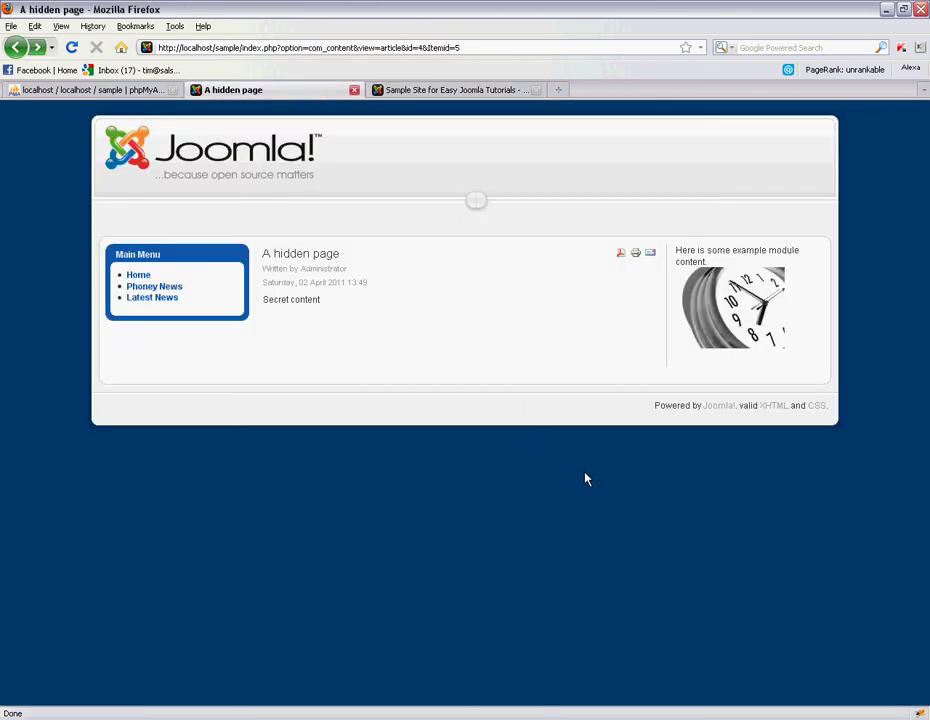